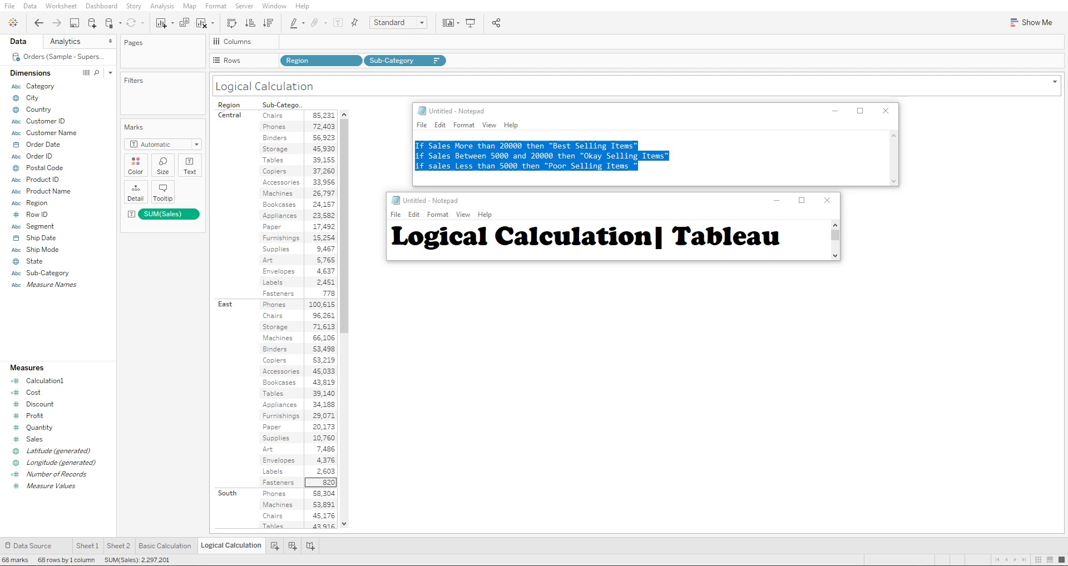
Step: Switch to the Notepad notes and review the sales rules, including the 20000 and 5000 thresholds and the selling-item labels
key(alt+Tab)
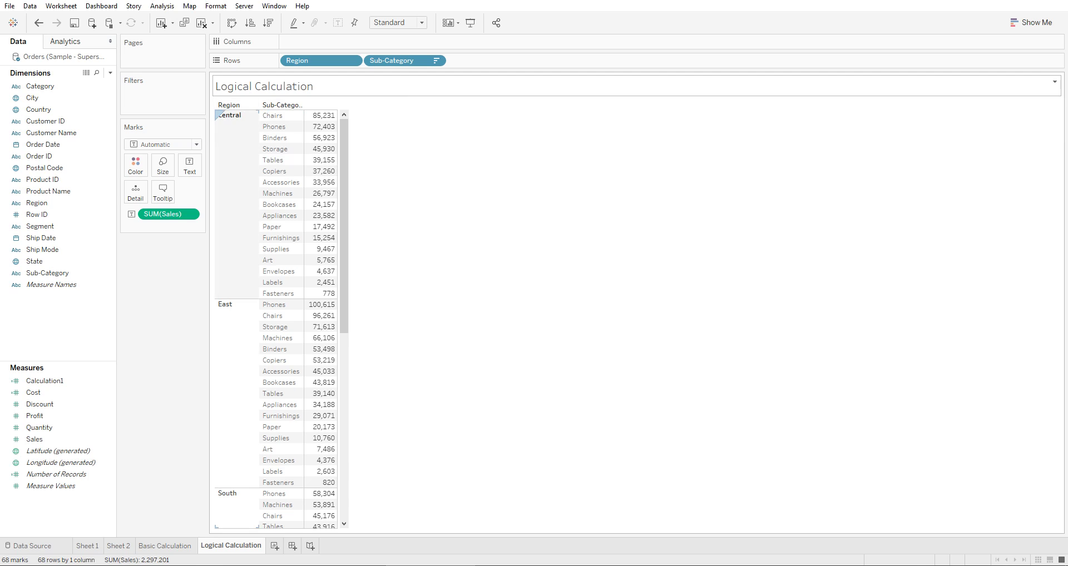
mouse_move(206, 565)
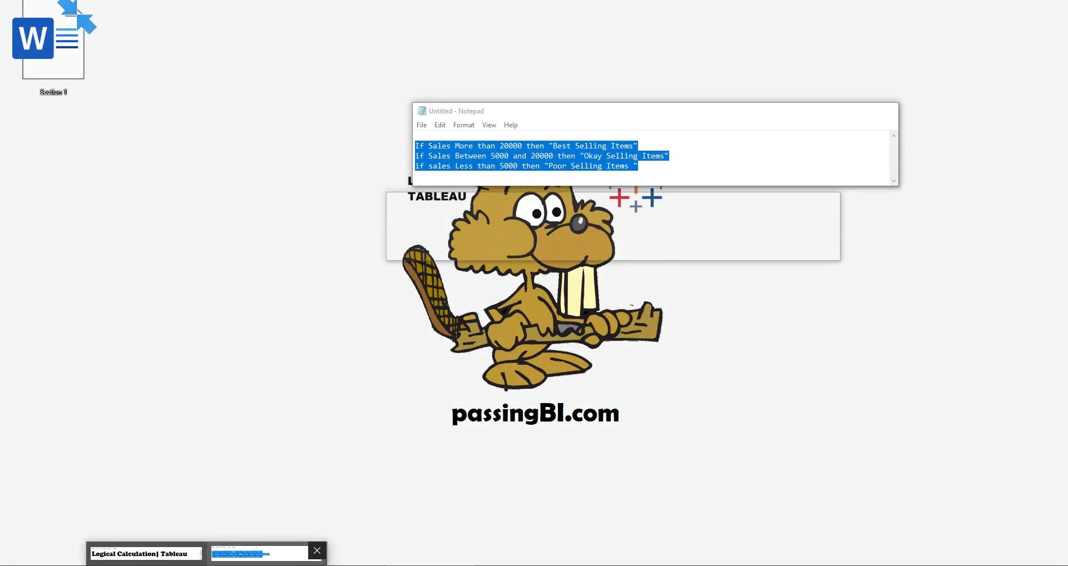
click(258, 554)
click(501, 146)
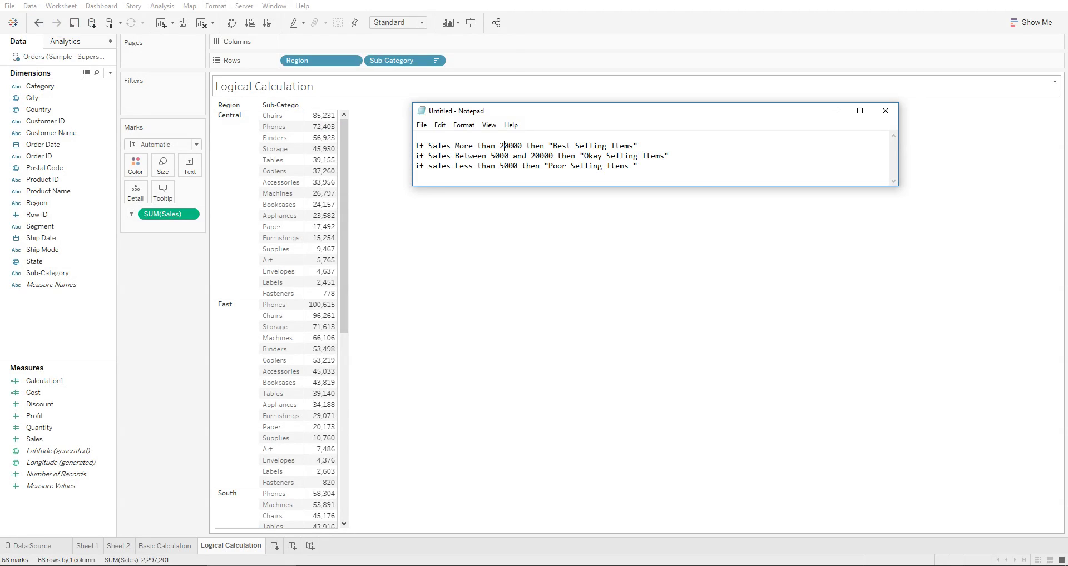
drag(553, 146, 633, 146)
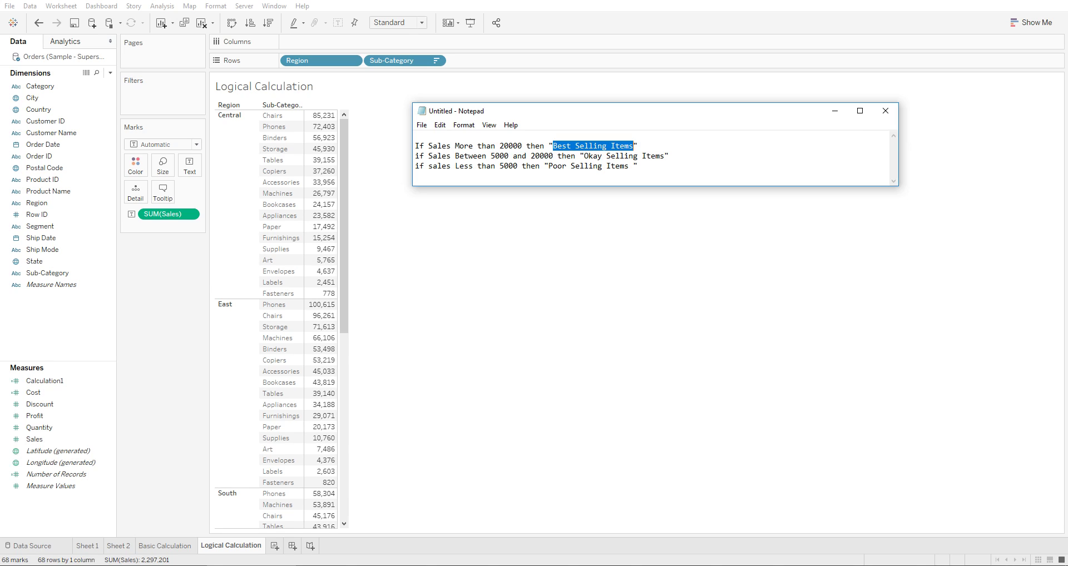
drag(491, 156, 553, 156)
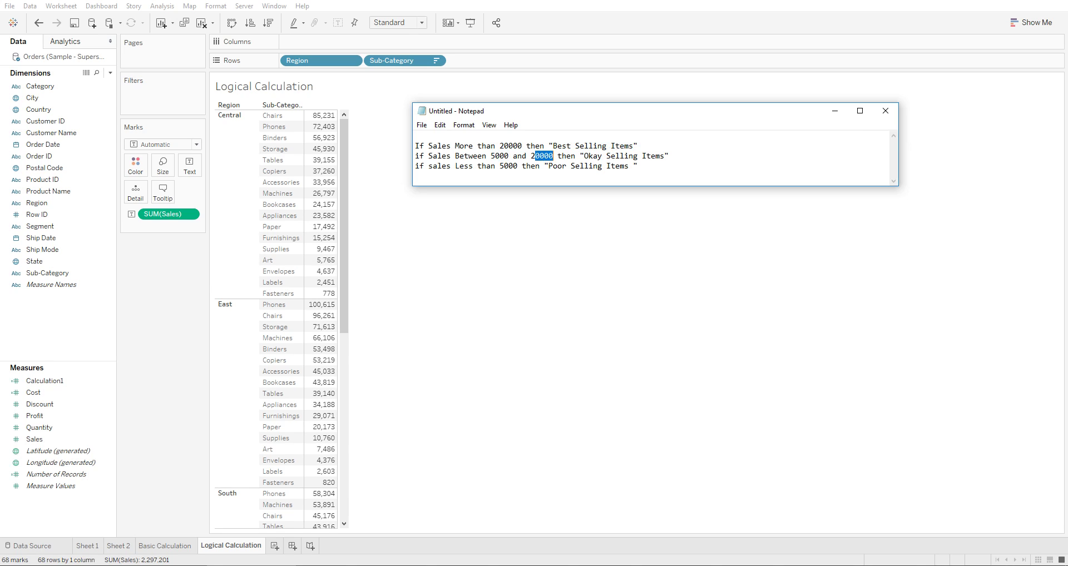
double_click(440, 155)
drag(585, 156, 665, 156)
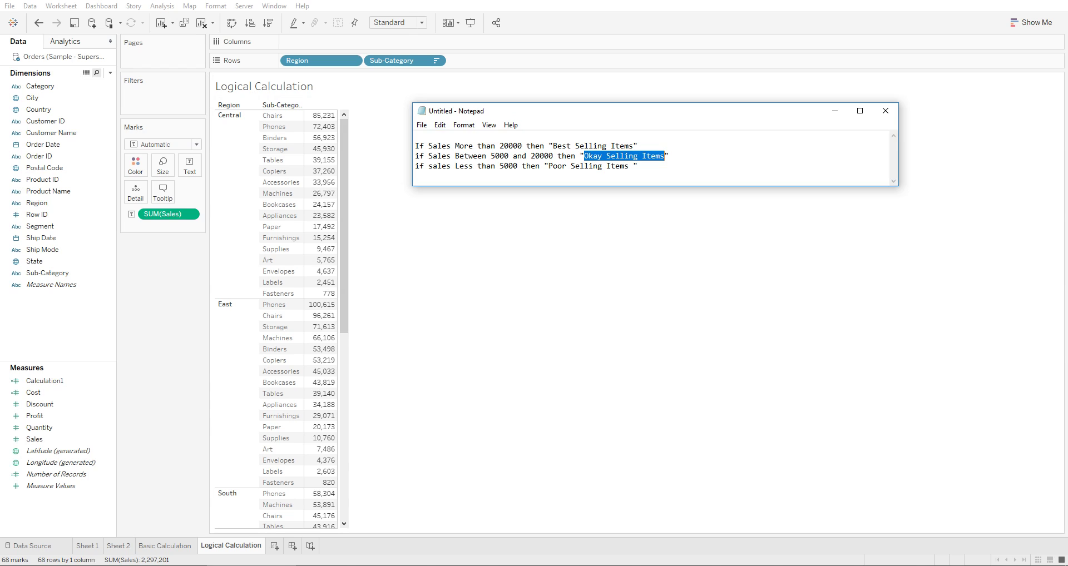
Step: Create a calculated field starting with the condition if Sum(Sales) > 20000 then "HIGH SELLING ITEM"
click(110, 73)
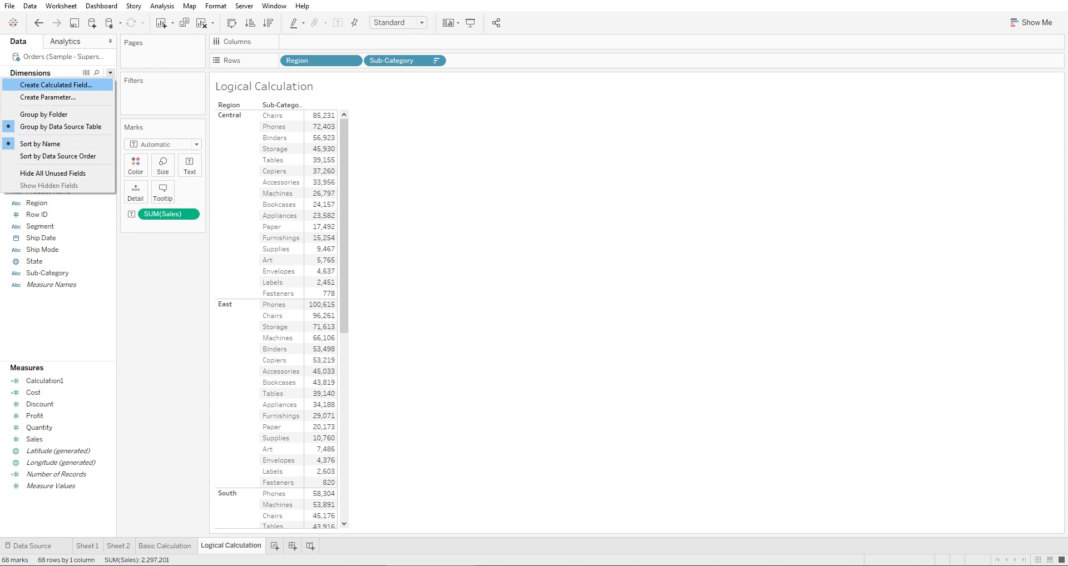
click(55, 85)
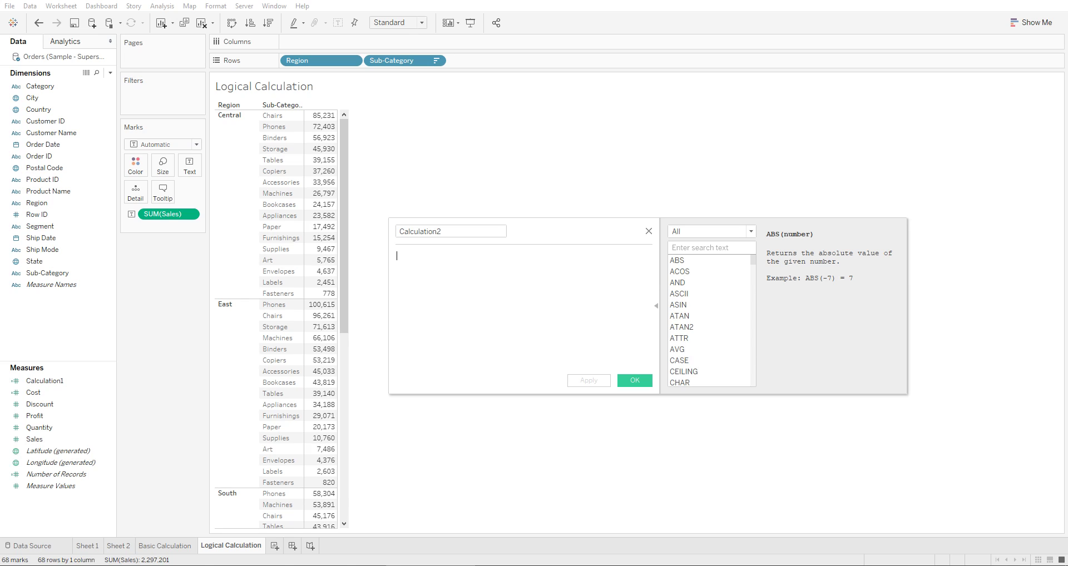
text(if )
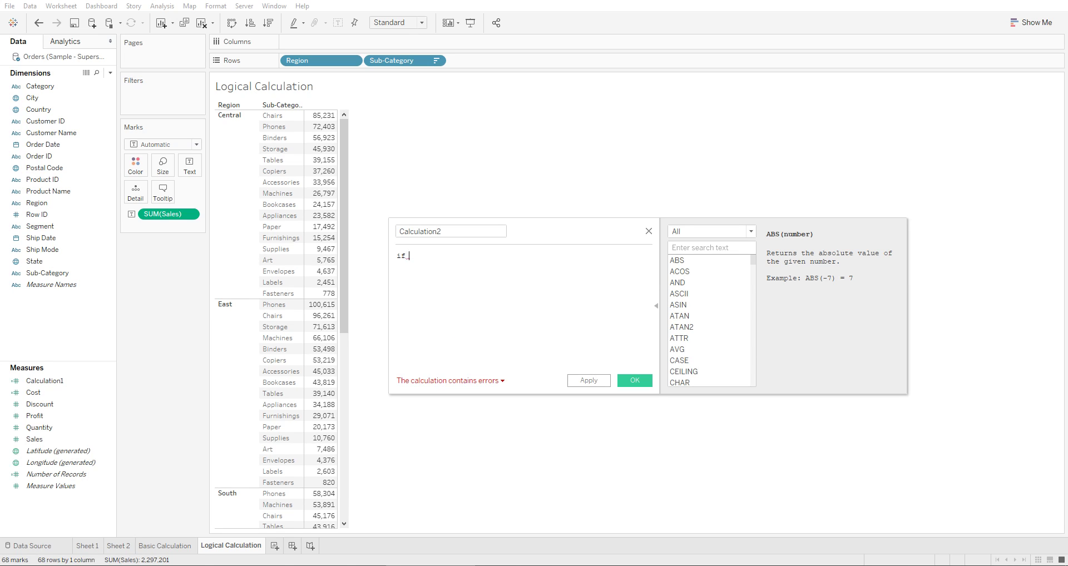
text(S)
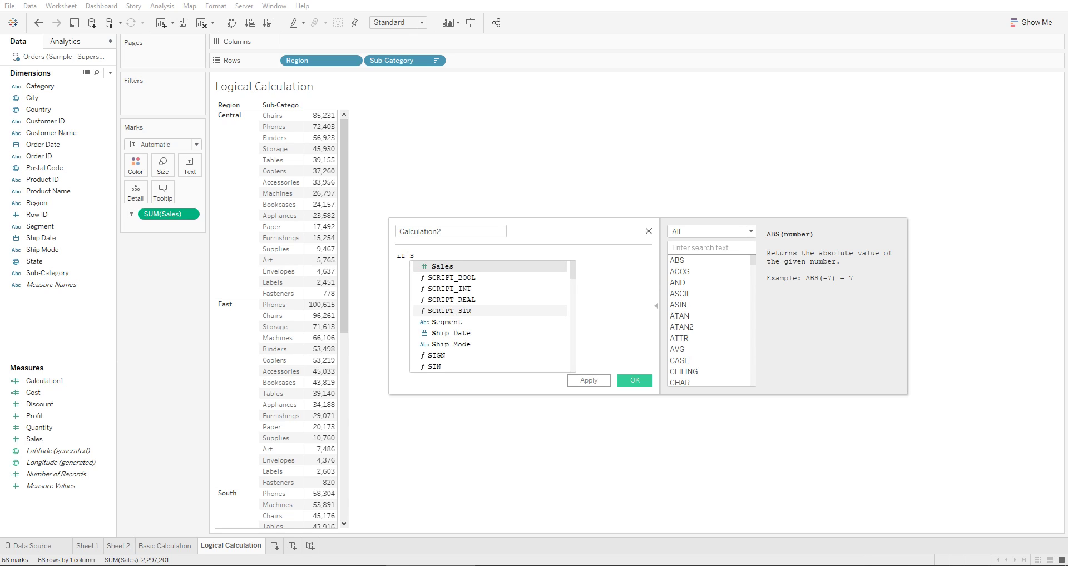
text(um(Salse)
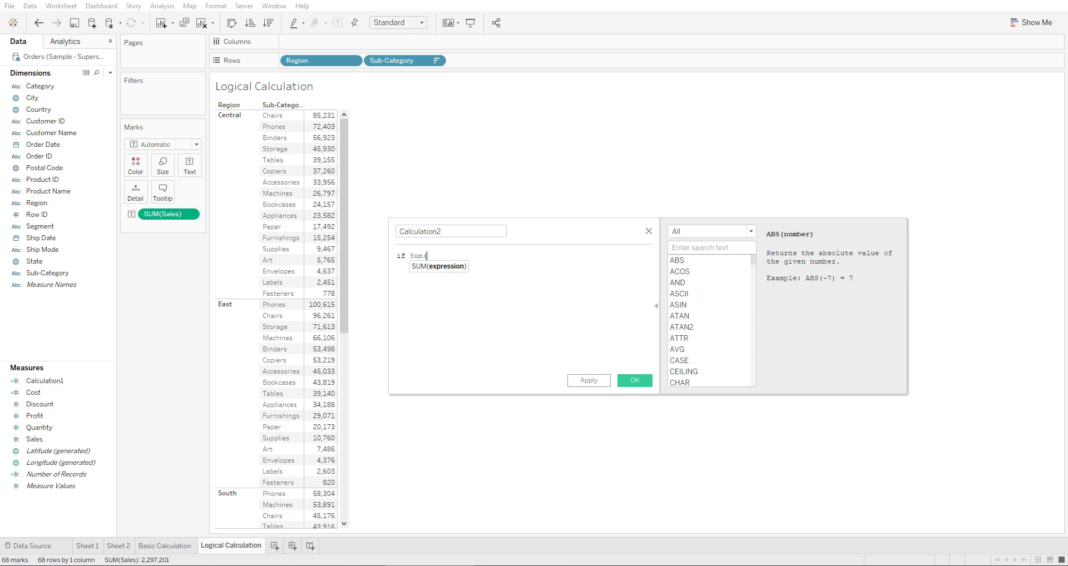
key(BackSpace)
key(BackSpace)
text(es)
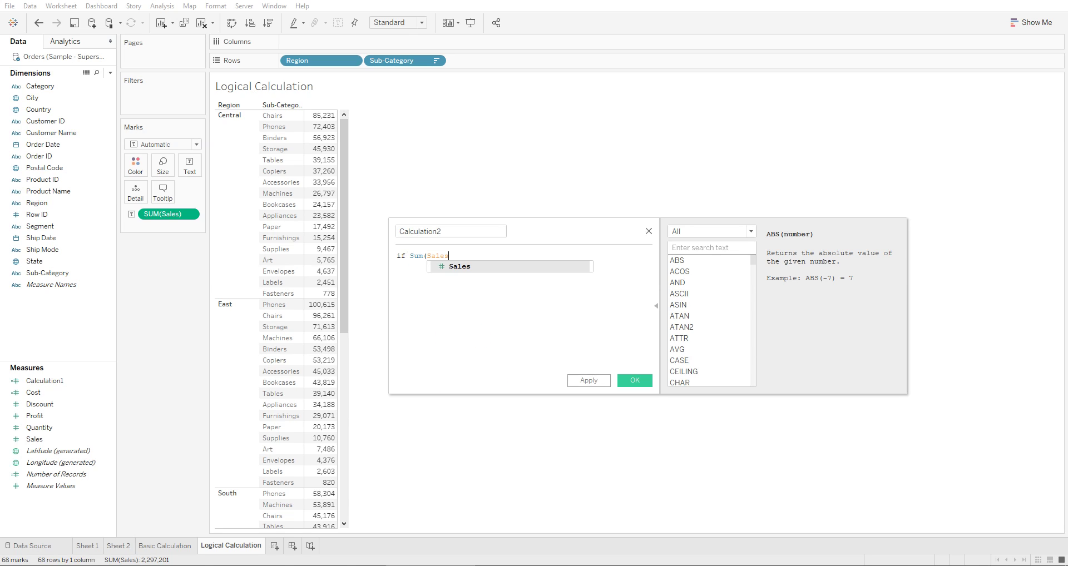
text() > 20)
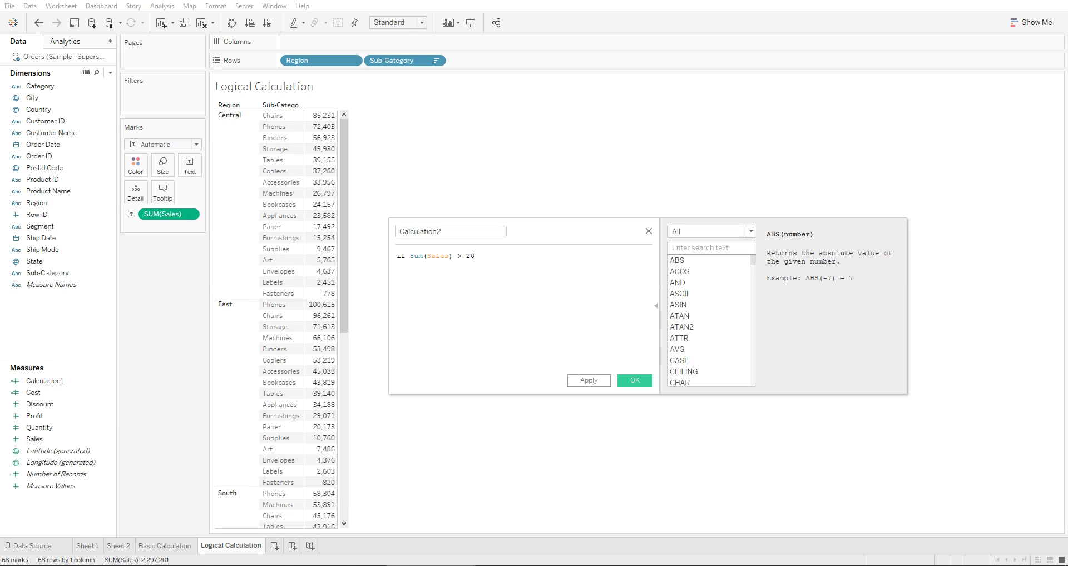
text(000 then "HIGH SELLING ITEM")
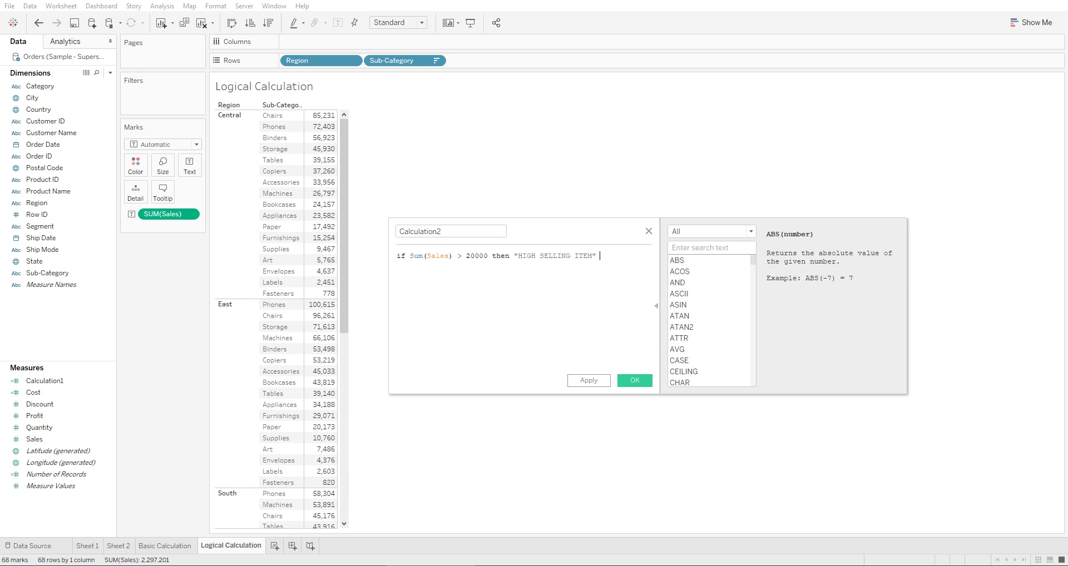
Step: Begin a second line in the formula with the condition elseif SUM([Sales])<=20000
key(Return)
text(else)
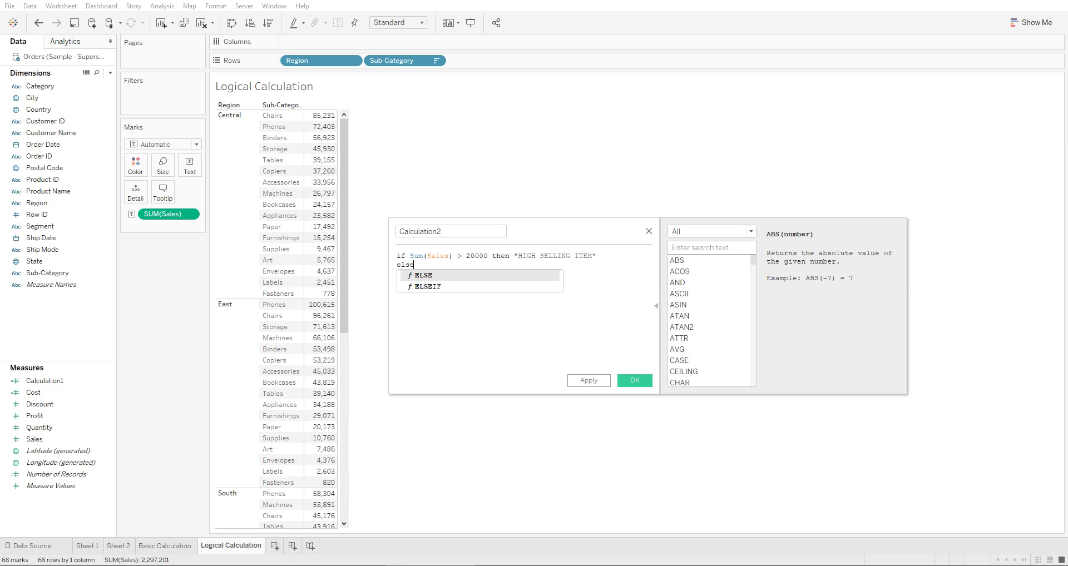
text(if S)
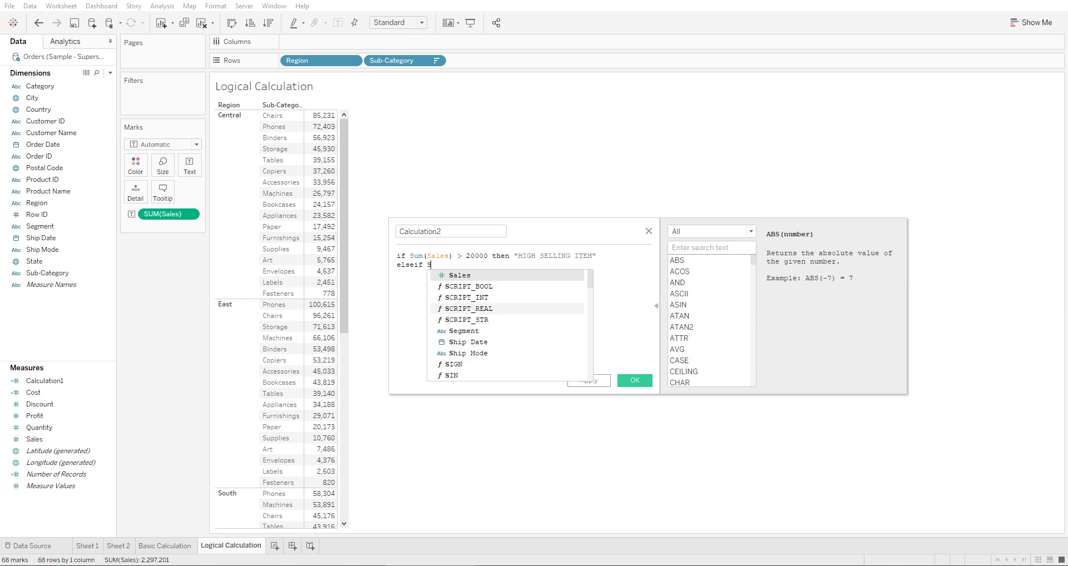
text(UM(SALES))
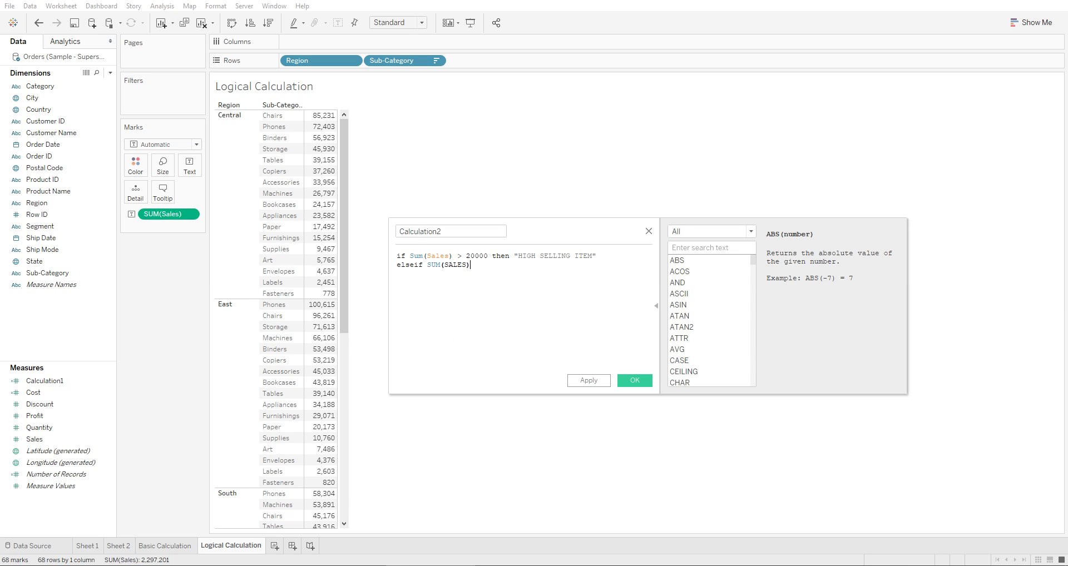
key(BackSpace)
key(BackSpace)
key(Return)
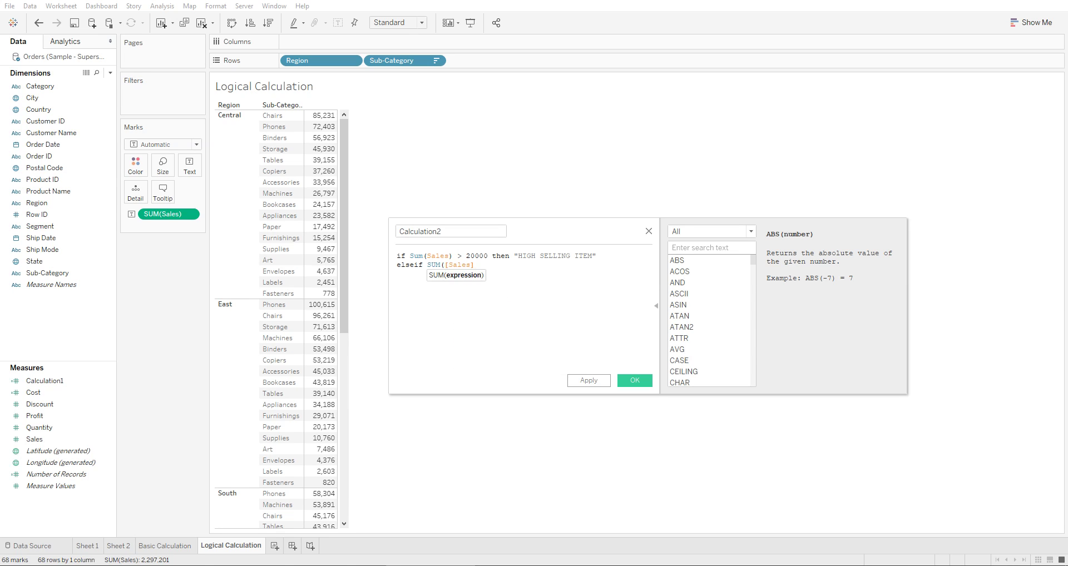
text())
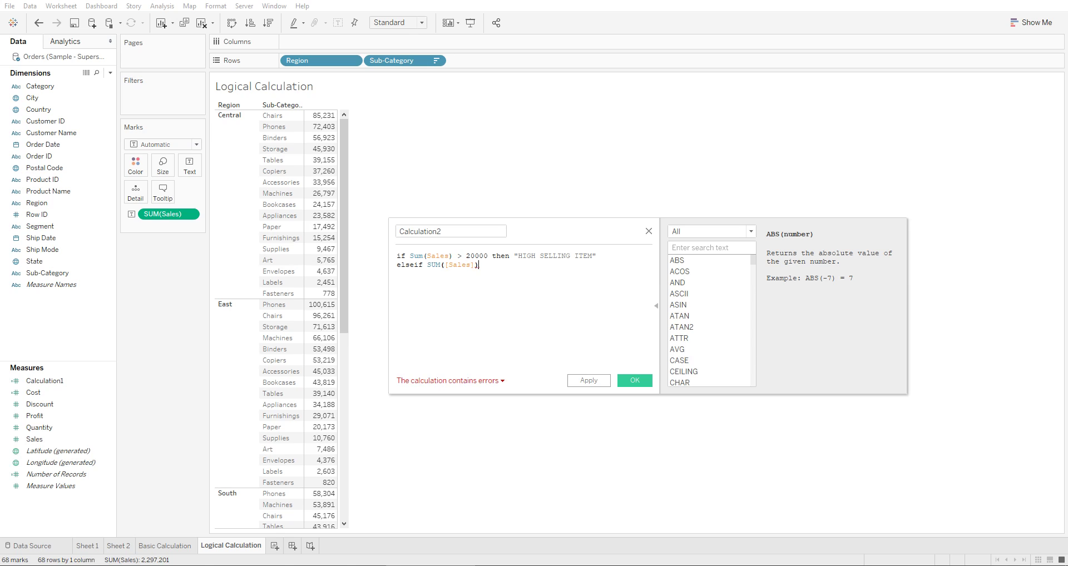
text(>)
key(BackSpace)
text(<=20000 an)
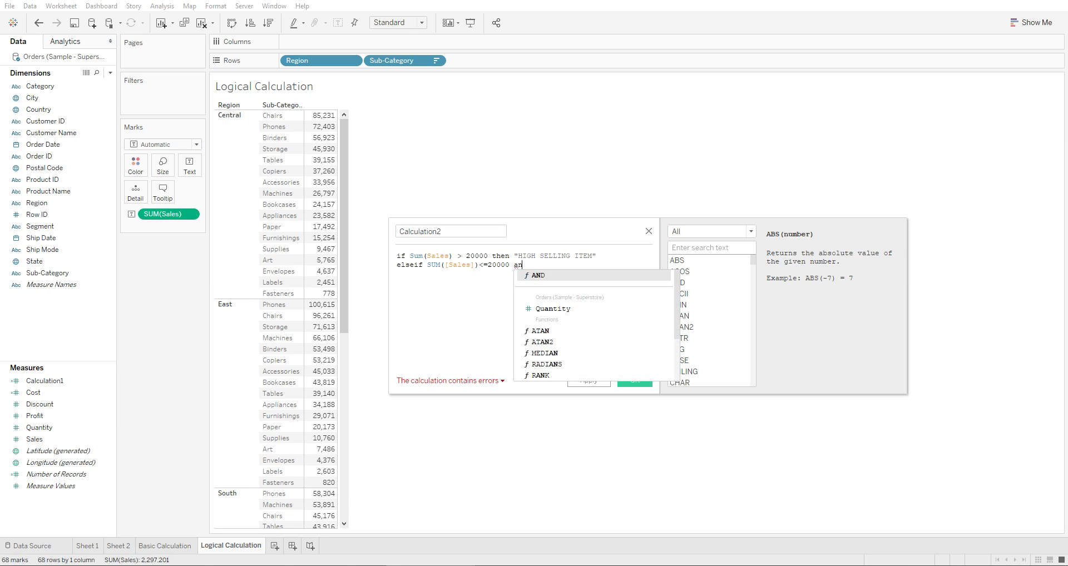
Step: Complete the elseif line with AND sum(Sales)>=5000 then "MEDIUM SELLING ITEM"
key(Return)
text(su)
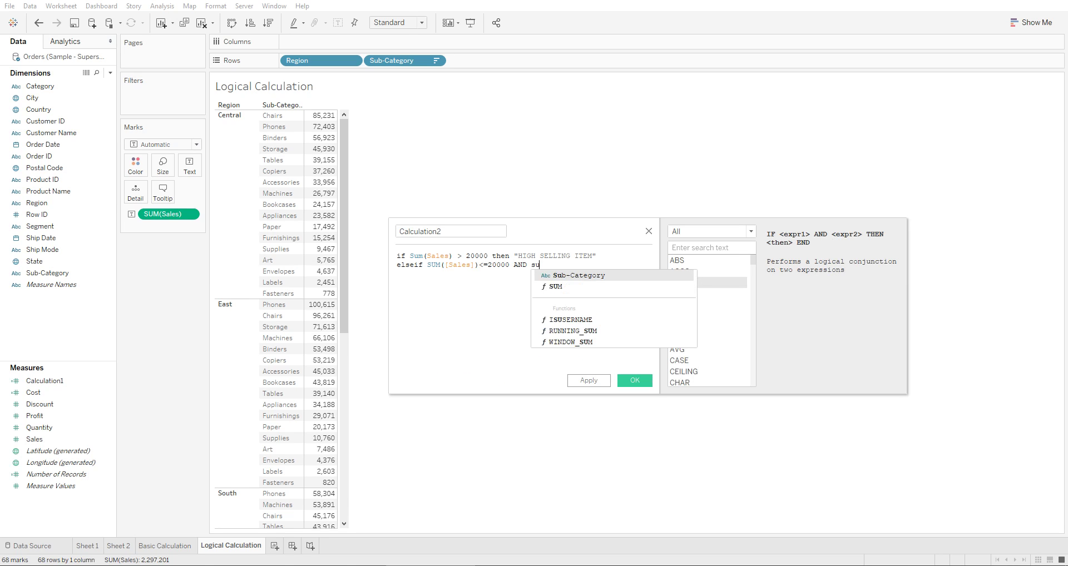
text(m(Sales)
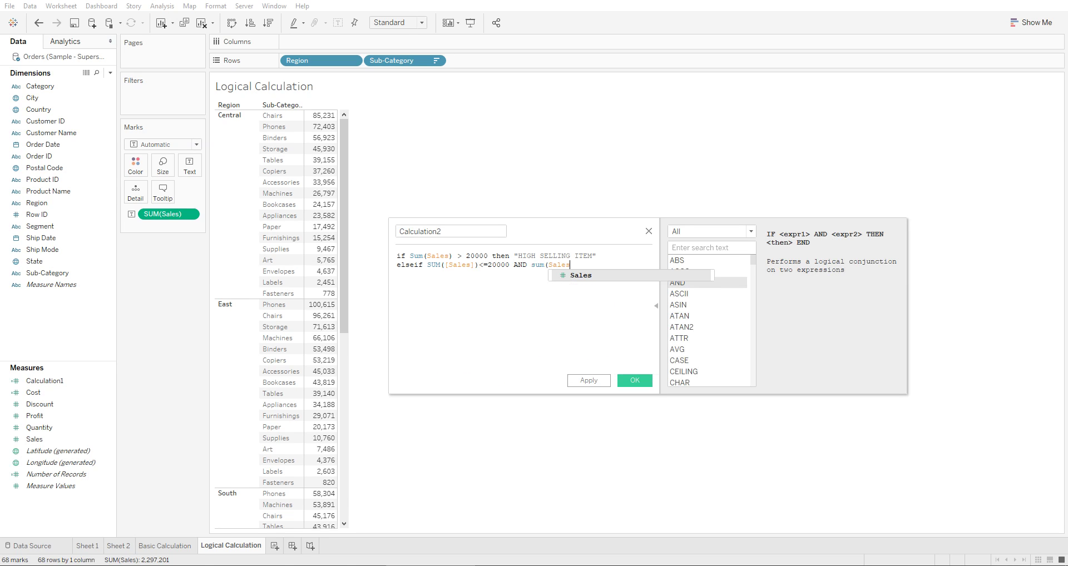
text()>)
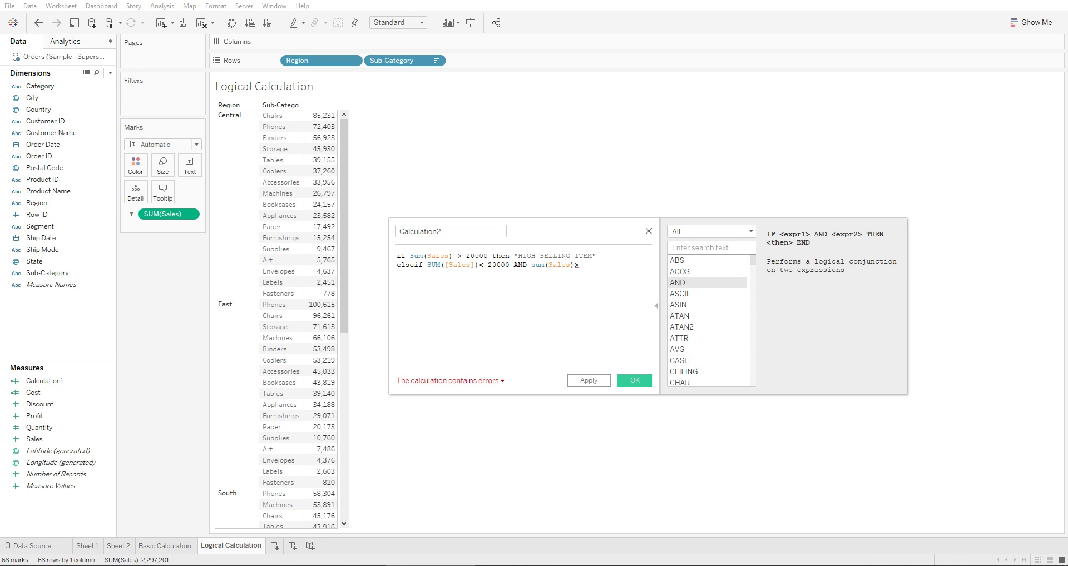
text(=4000)
key(BackSpace)
key(BackSpace)
key(BackSpace)
key(BackSpace)
key(BackSpace)
text(5000 then ")
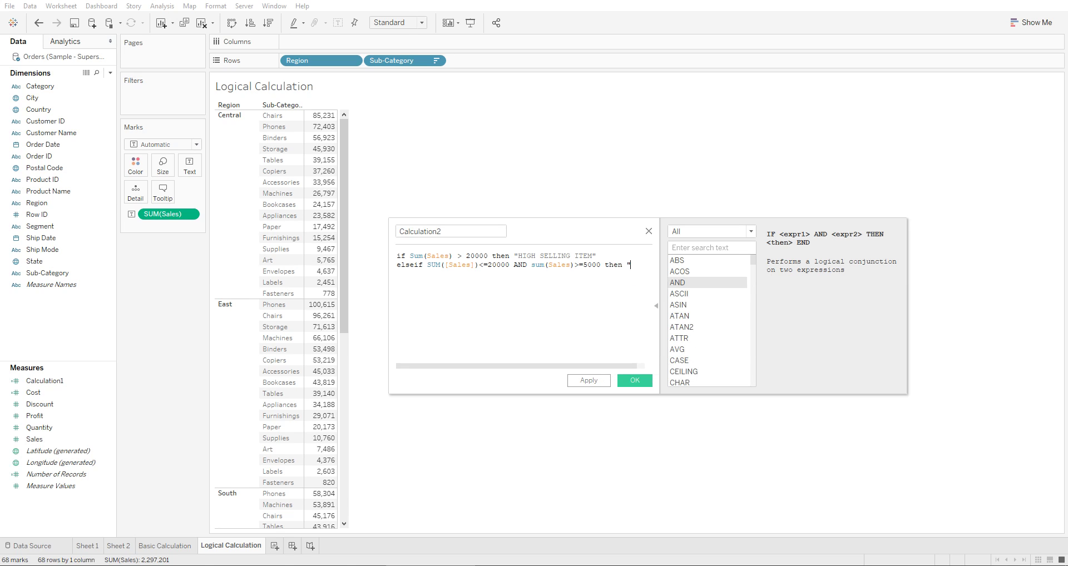
text(MEDIUM SEL)
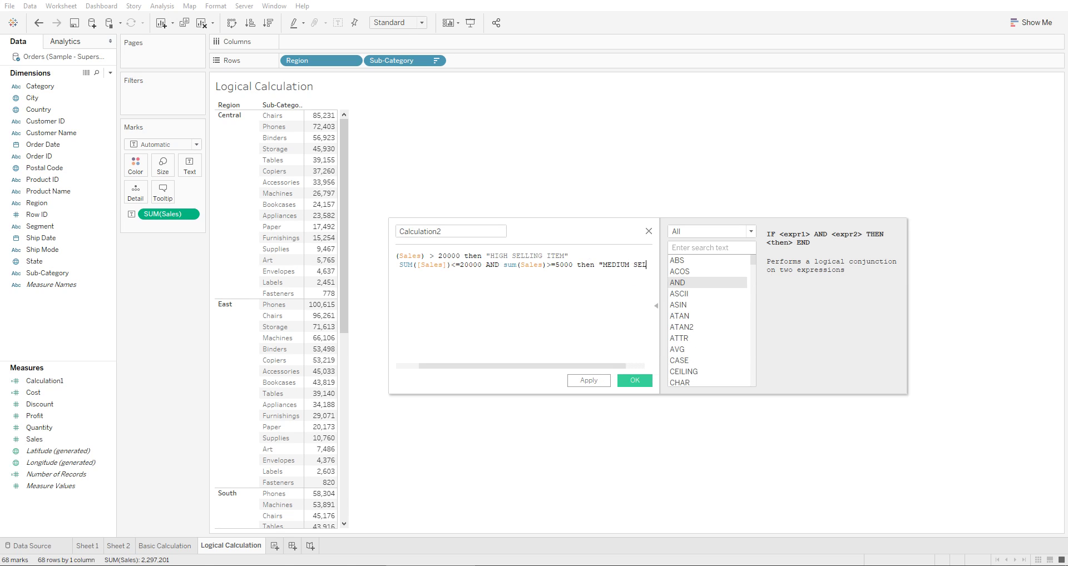
text(LING ITEM")
Step: Add an elseif line that labels summed Sales <5000 as "POOR SELLING ITEM", and close the formula with END
key(Return)
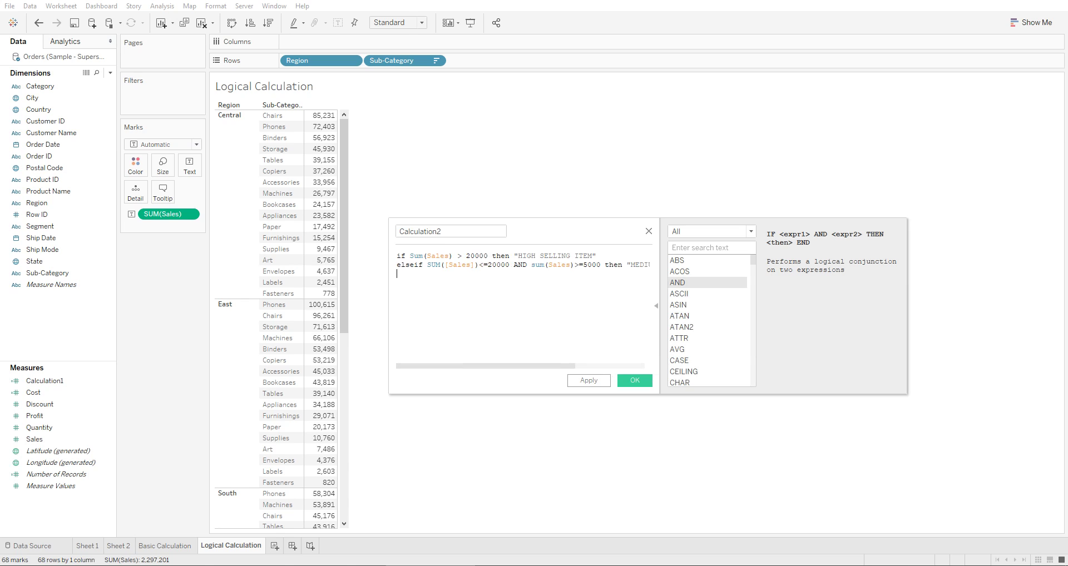
text(elseif SUM(SALES)
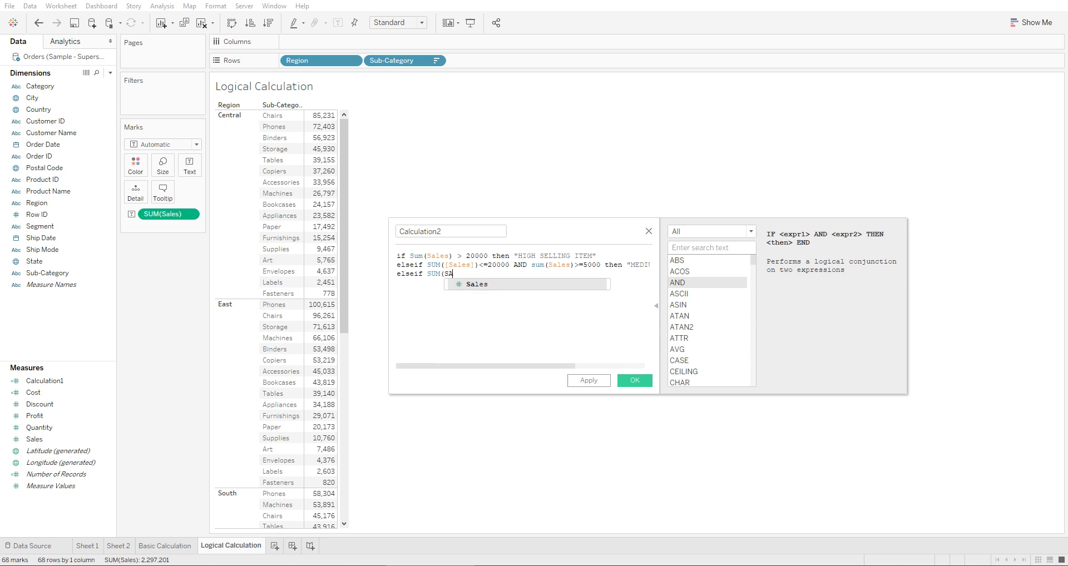
key(Return)
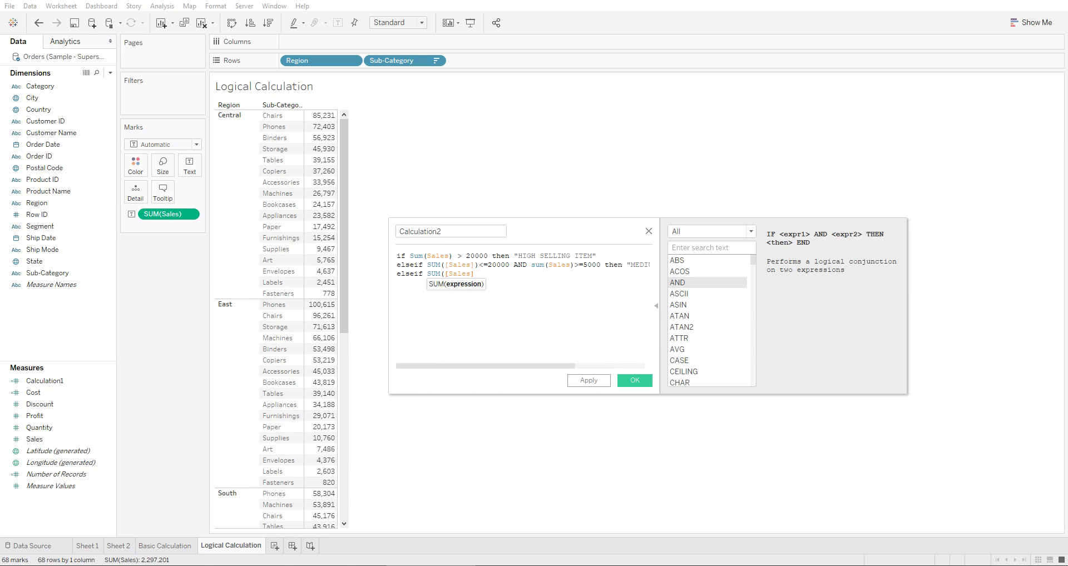
text(>)
key(BackSpace)
text(<5000 then "POOR SELLING ITEM")
key(Return)
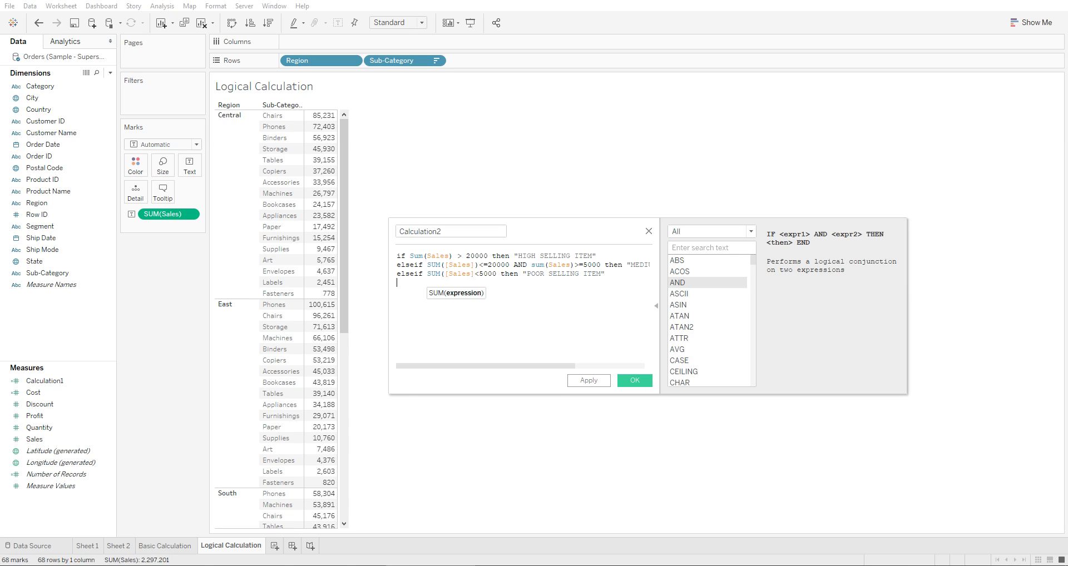
text(END)
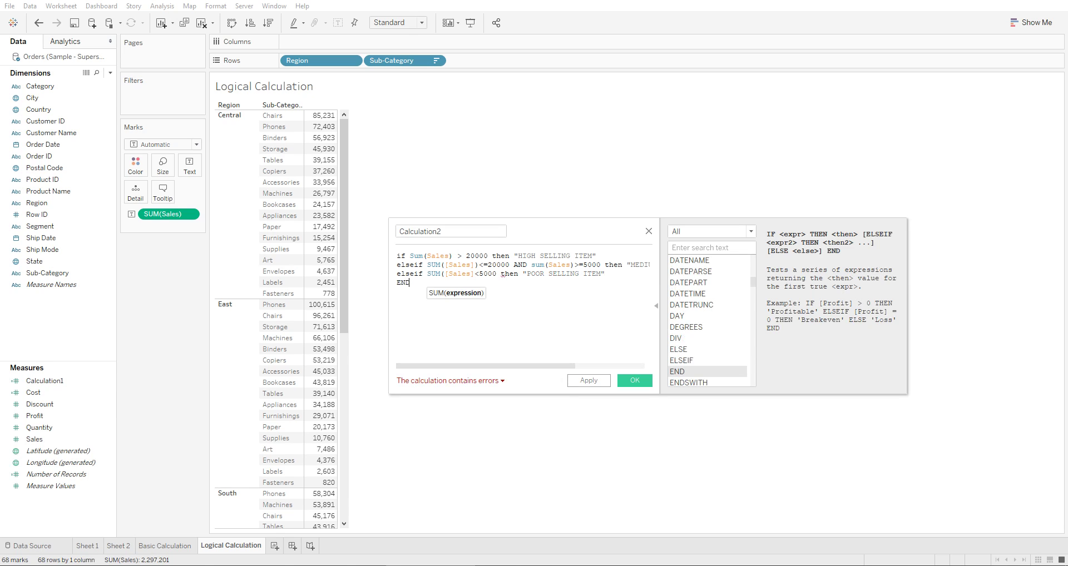
Step: Check the formula's error details and add the missing closing parenthesis after [Sales] in the third condition
click(450, 381)
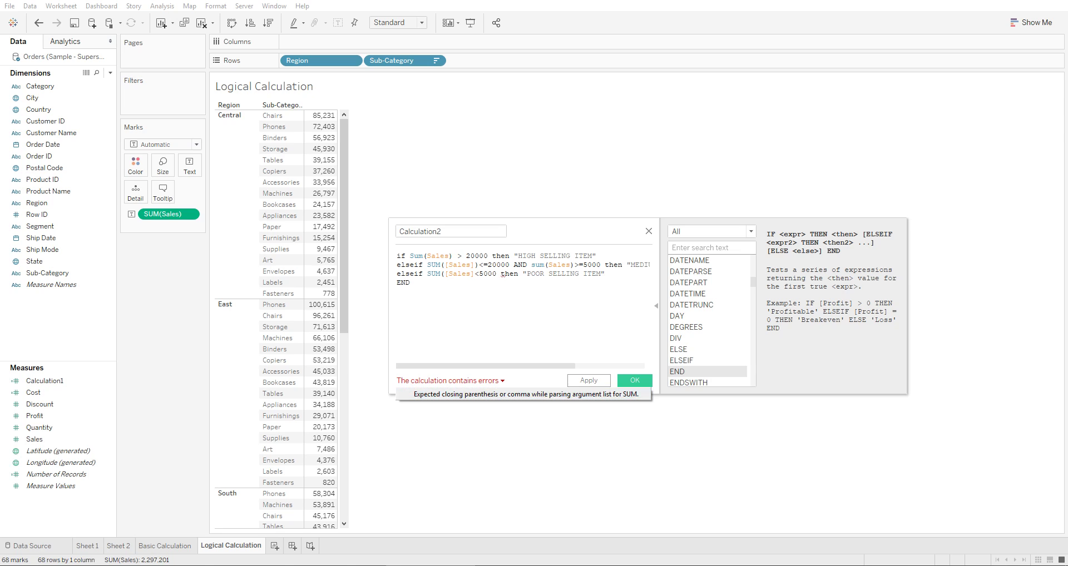
click(472, 273)
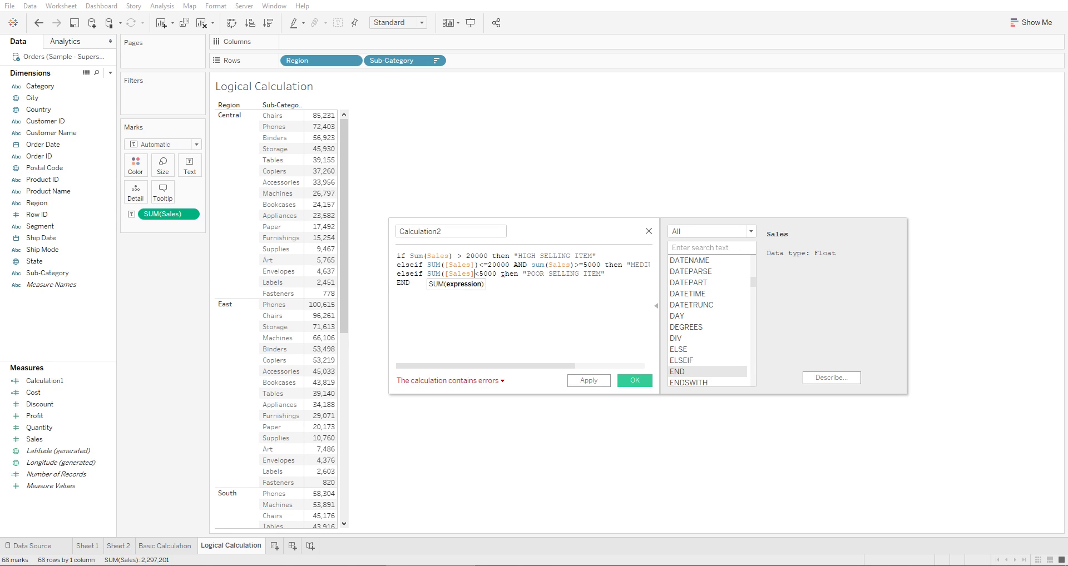
text())
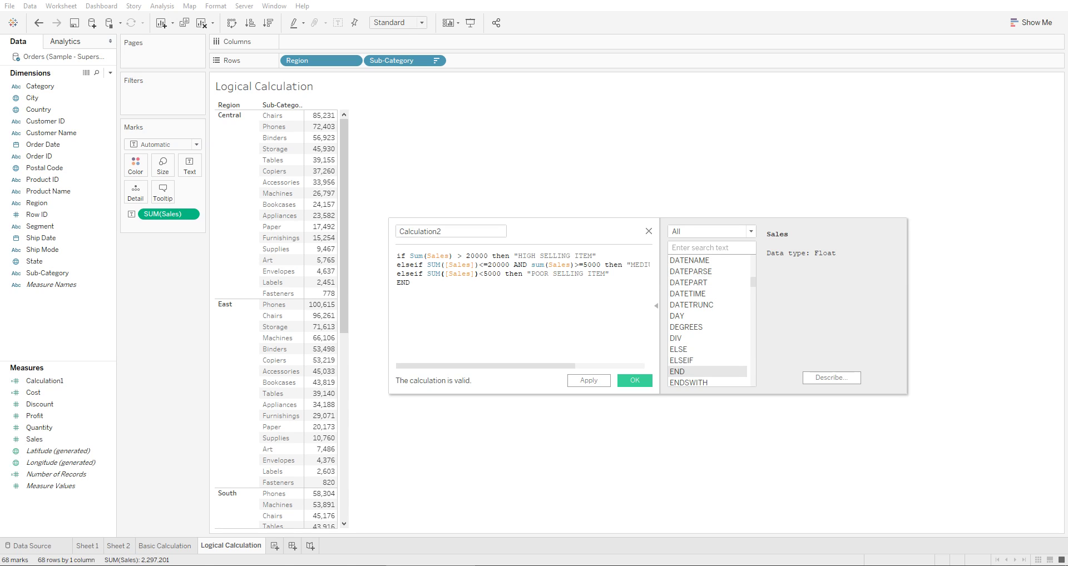
Step: Search the function reference for "if" and view the description of the IF function
text(if)
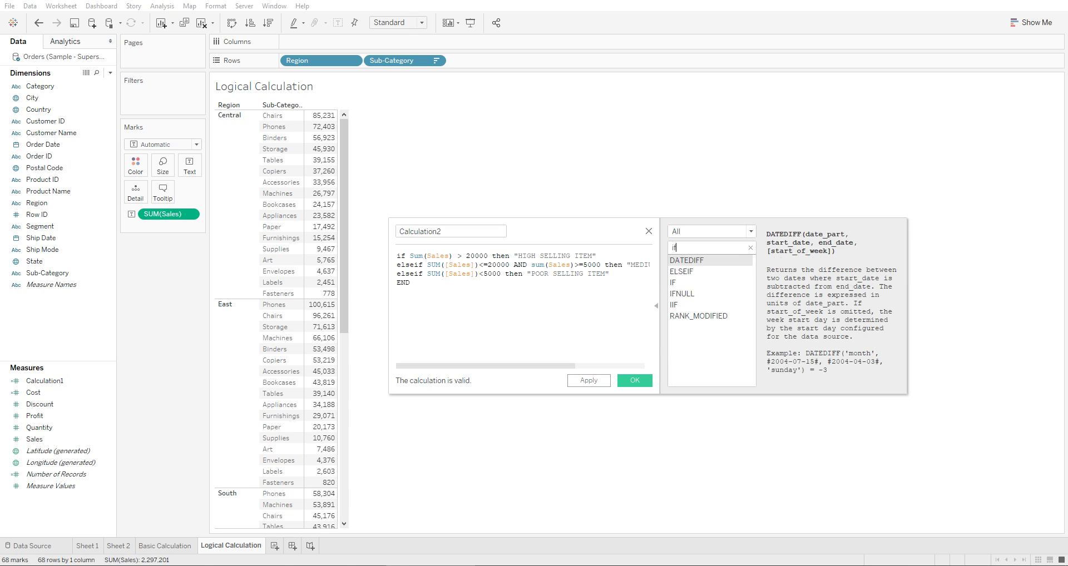
click(709, 282)
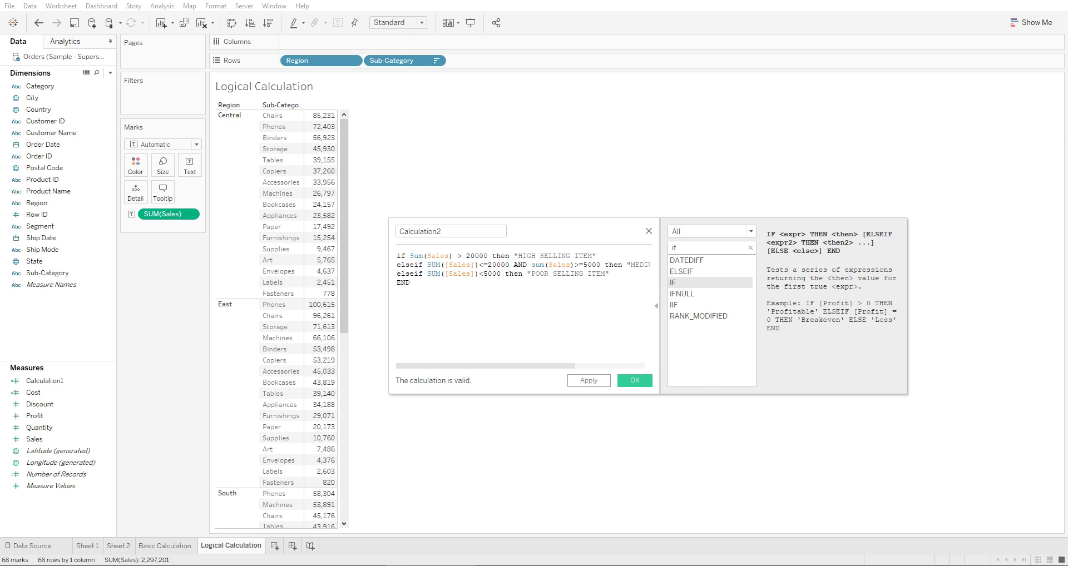
drag(422, 265, 401, 256)
double_click(410, 265)
click(409, 283)
key(ctrl+a)
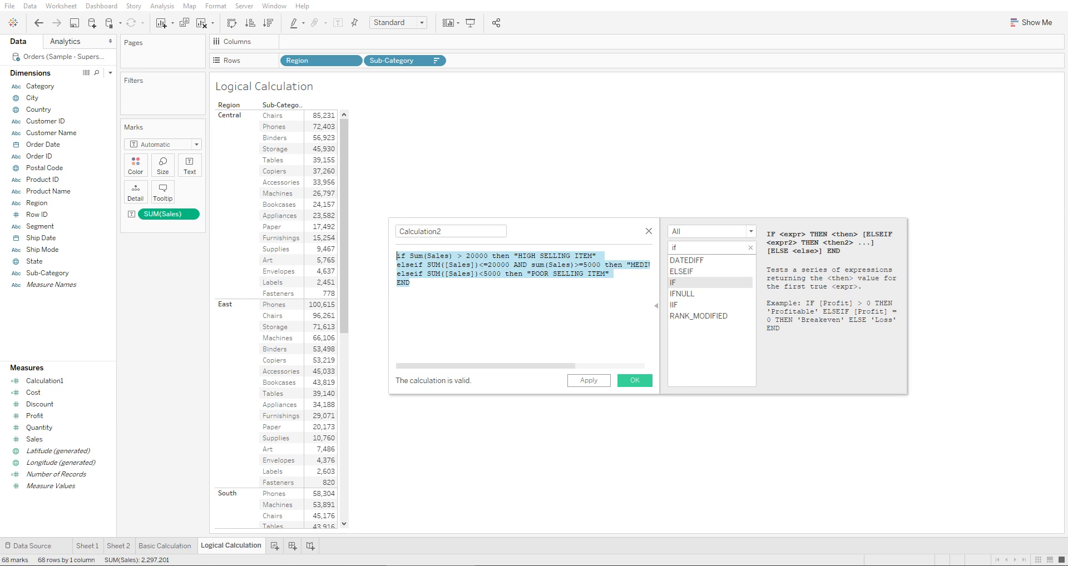
Step: Name the calculated field "c. Logical Calculation" and save it
double_click(441, 232)
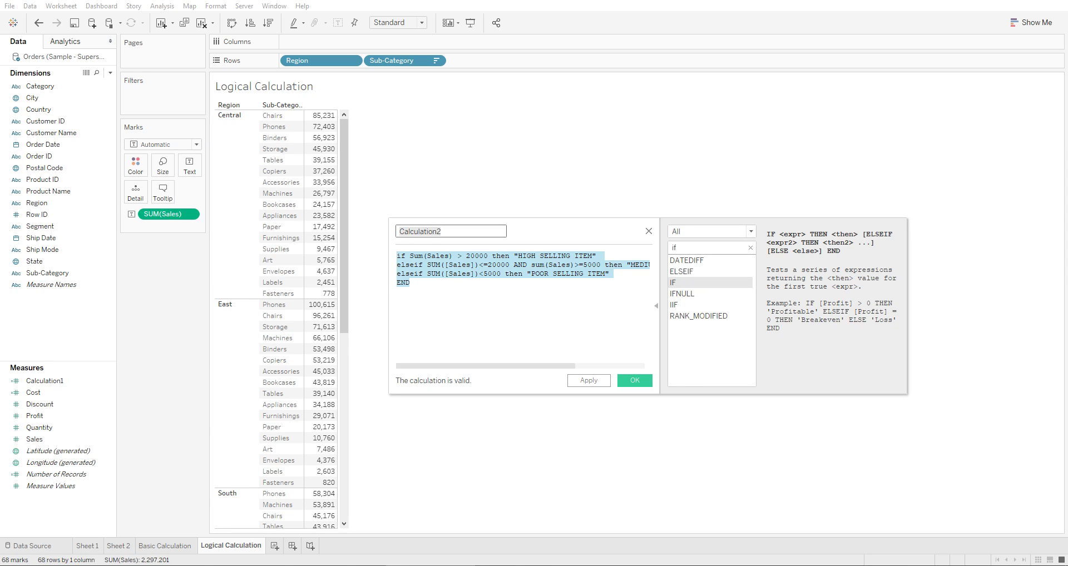
text(c. Logical Calculation)
click(635, 380)
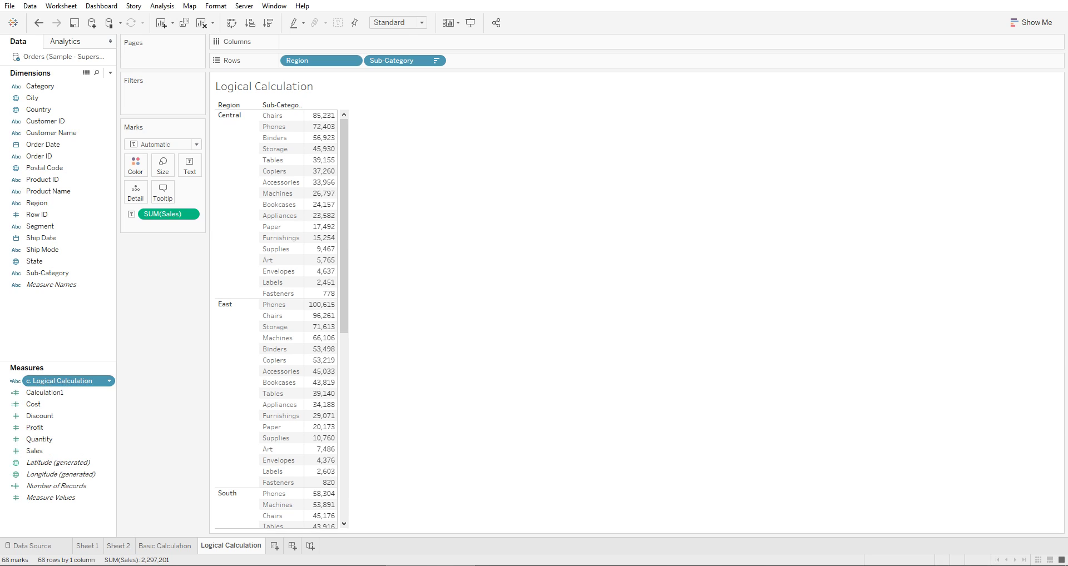
Step: Add the c. Logical Calculation field to Rows after Sub-Category
drag(56, 381, 551, 63)
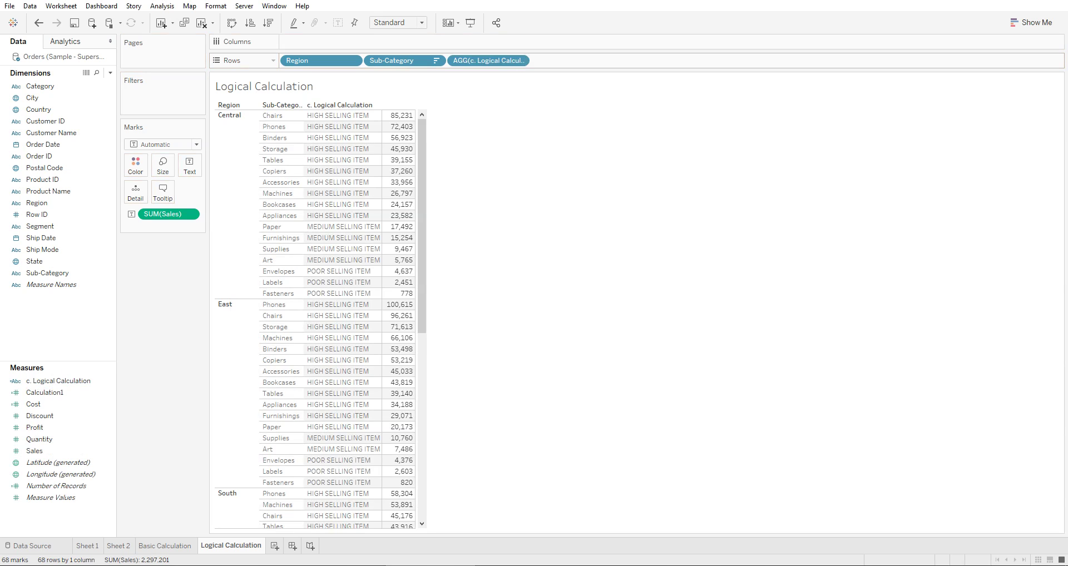
mouse_move(421, 218)
mouse_down()
mouse_move(421, 404)
mouse_move(422, 217)
mouse_up()
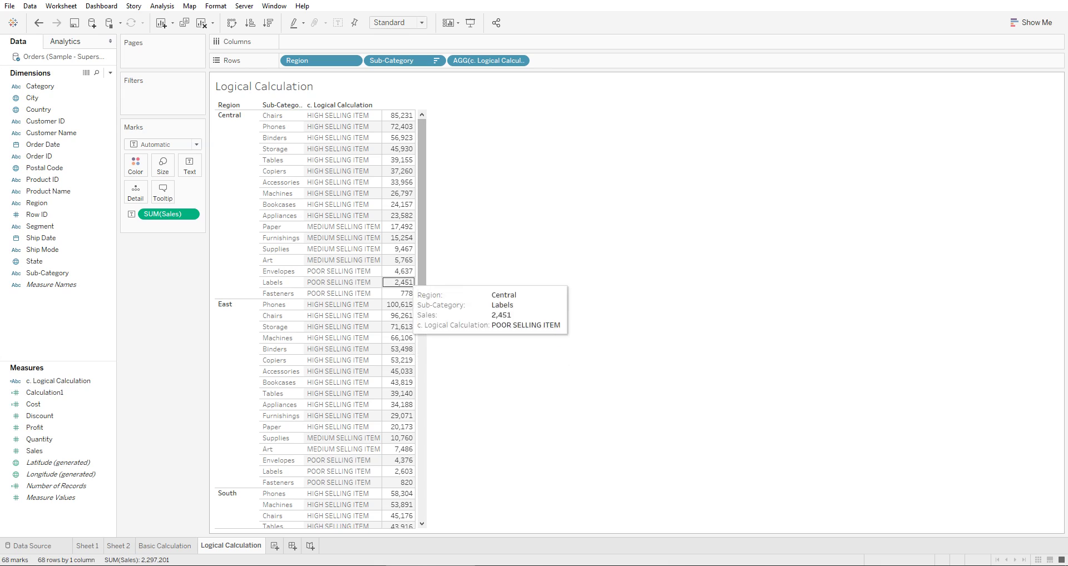
Step: Move SUM(Sales) from the text marks to Columns, and move c. Logical Calculation from Rows to Color
mouse_move(167, 214)
mouse_down()
mouse_move(359, 72)
mouse_move(371, 42)
mouse_move(356, 41)
mouse_up()
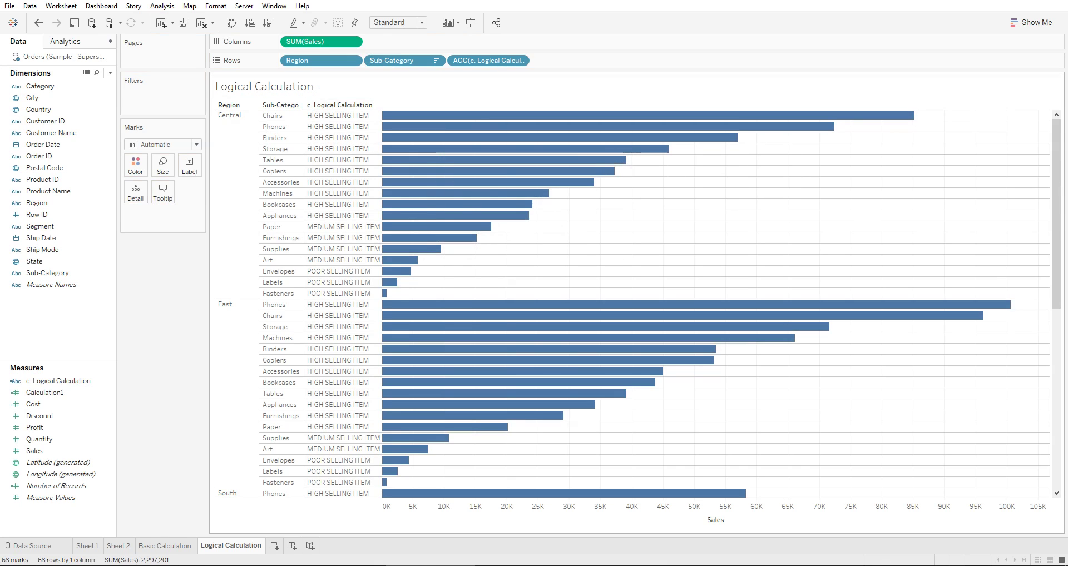
drag(487, 60, 139, 166)
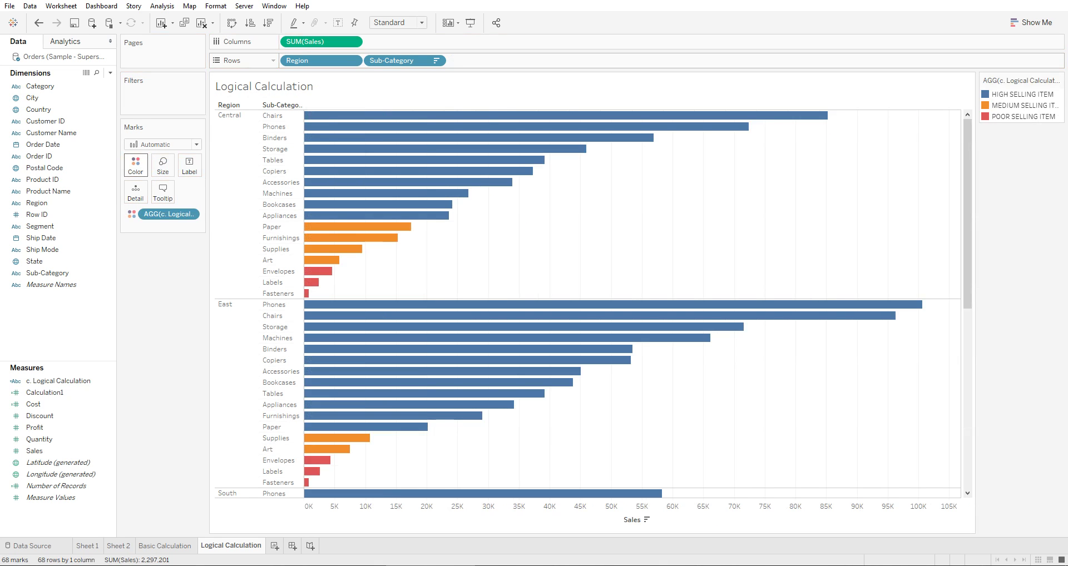
mouse_move(398, 159)
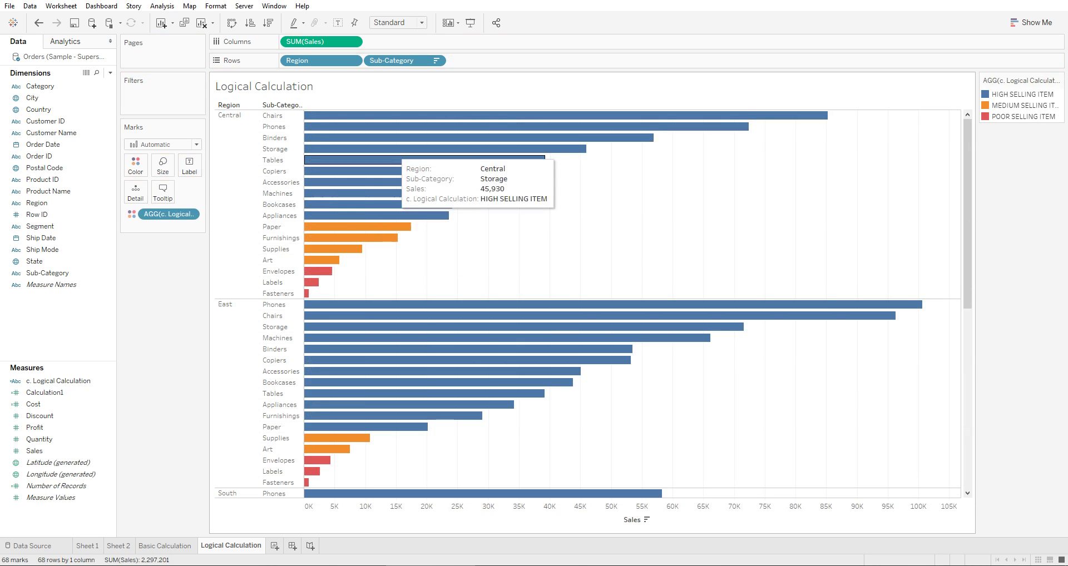
Step: Highlight the high, medium and poor selling items in turn from the color legend, and clear the highlight
click(1023, 94)
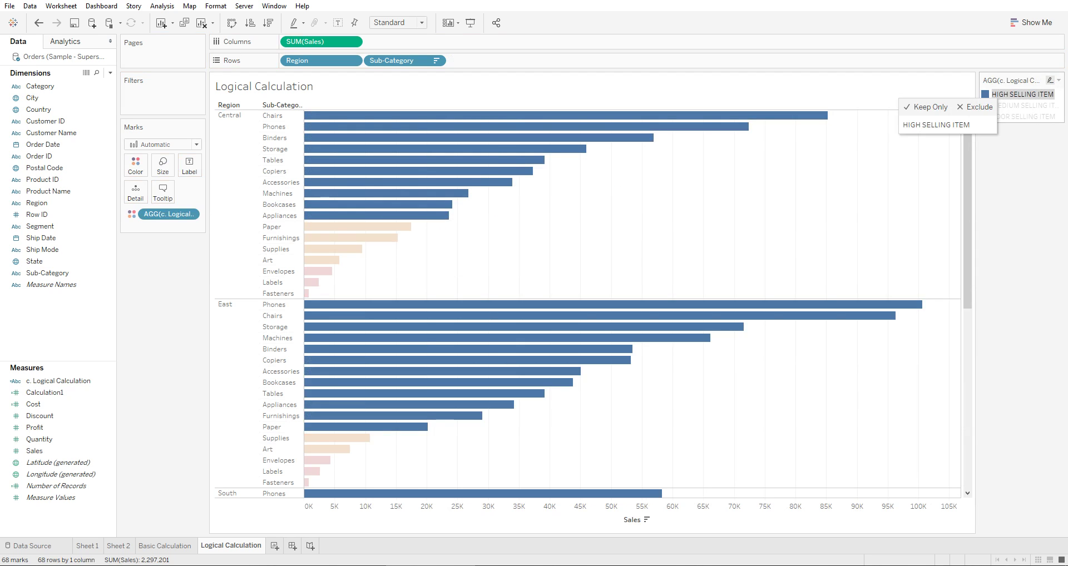
click(1009, 105)
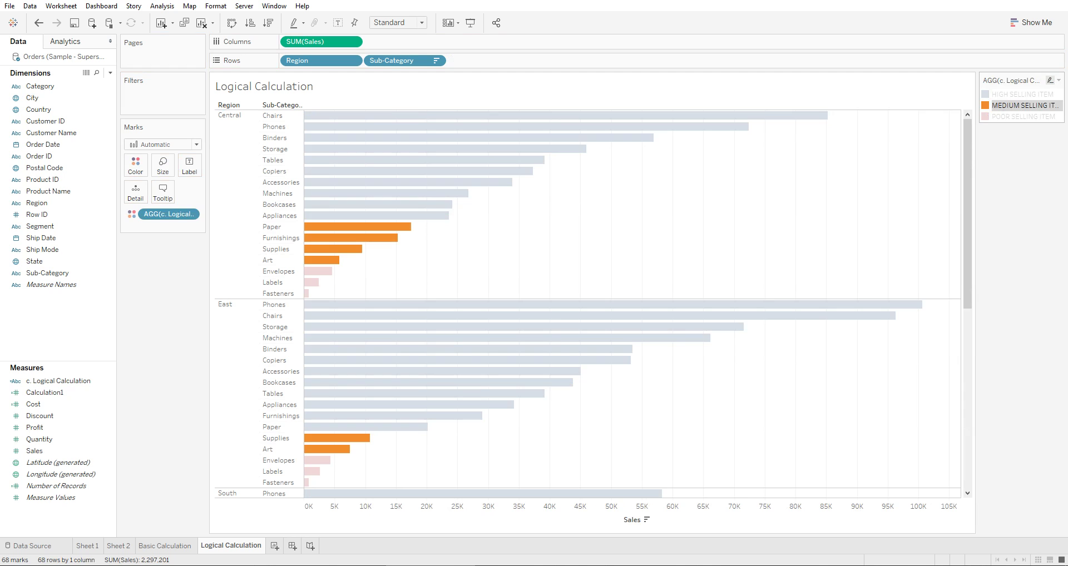
click(1009, 116)
click(1009, 116)
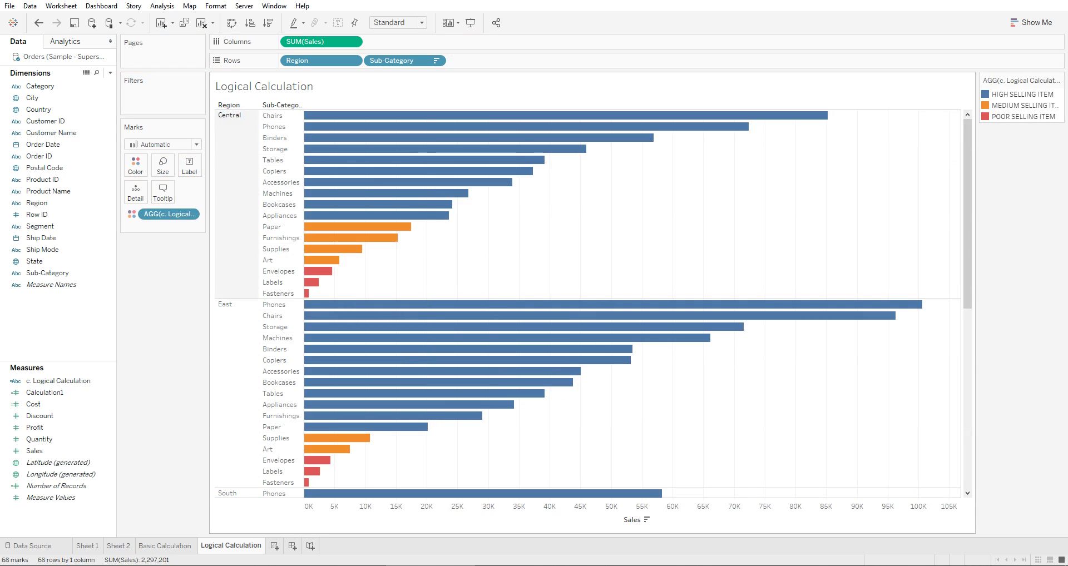
mouse_move(352, 238)
mouse_move(392, 171)
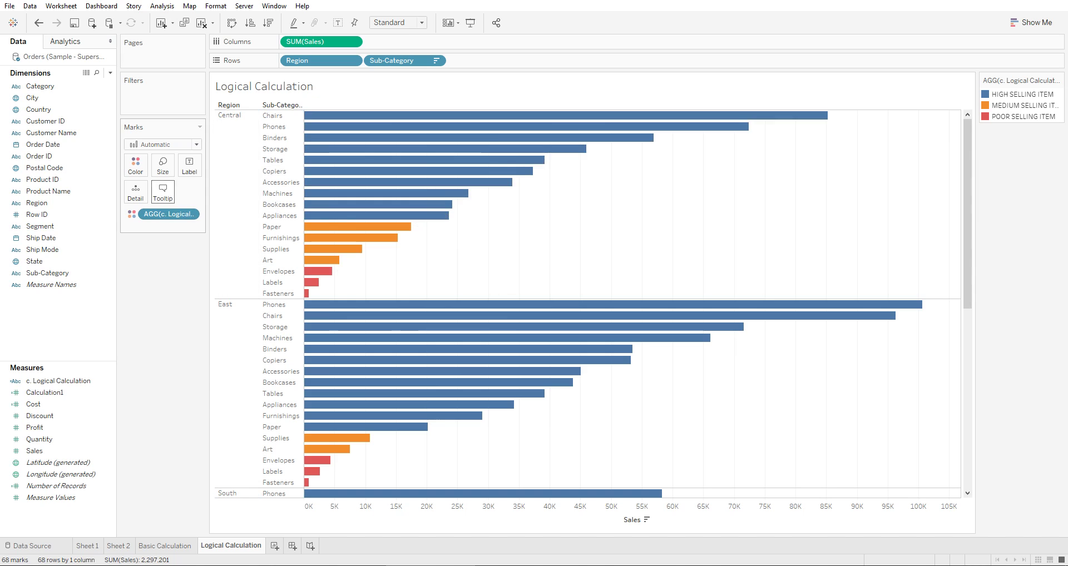
mouse_move(322, 272)
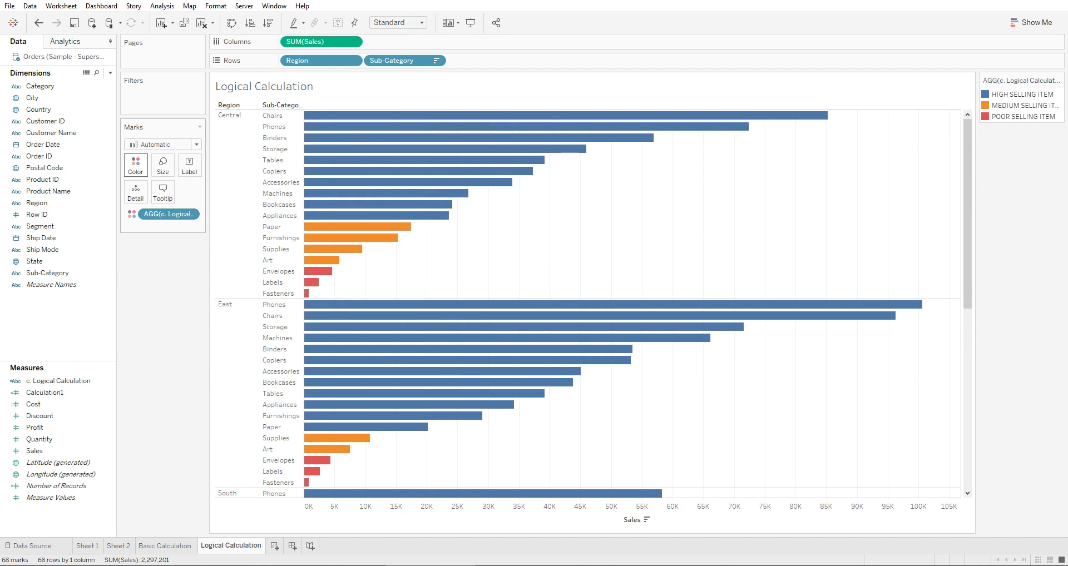
Step: Assign green from the Automatic palette to HIGH SELLING ITEM and apply the color change
click(136, 165)
click(174, 201)
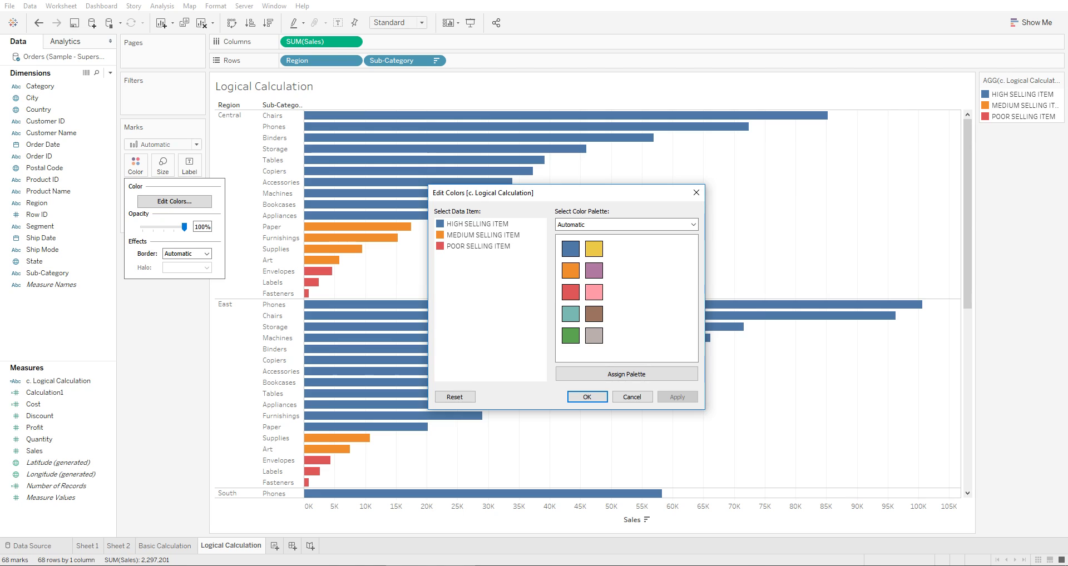
click(570, 335)
click(483, 235)
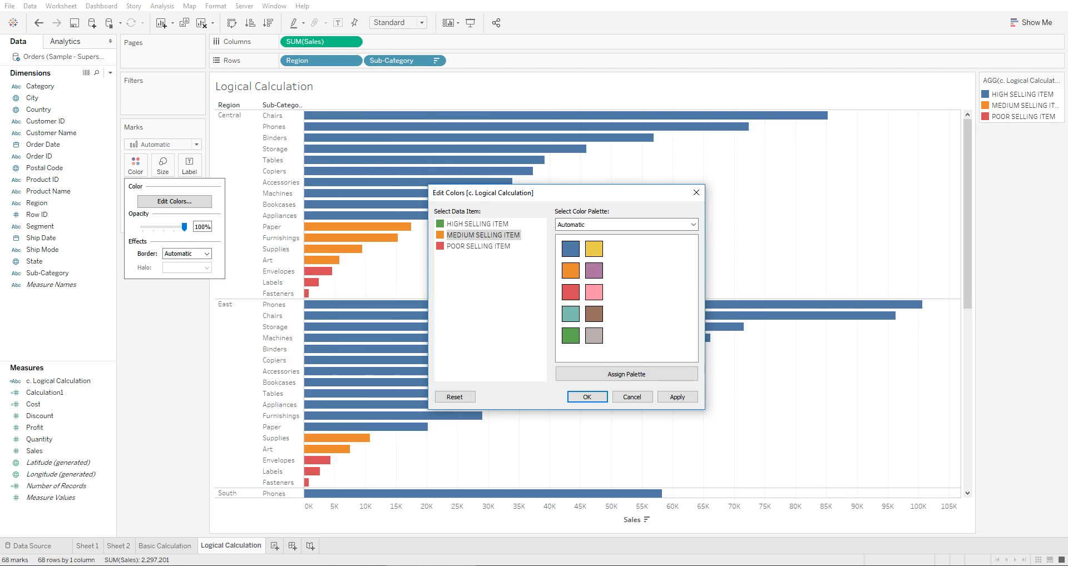
click(478, 246)
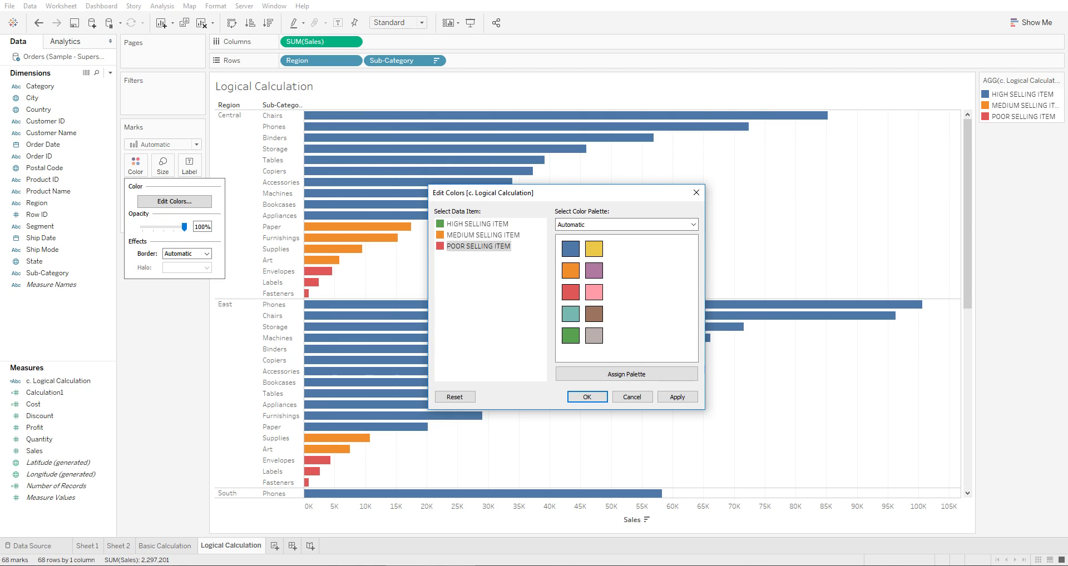
click(677, 396)
click(587, 397)
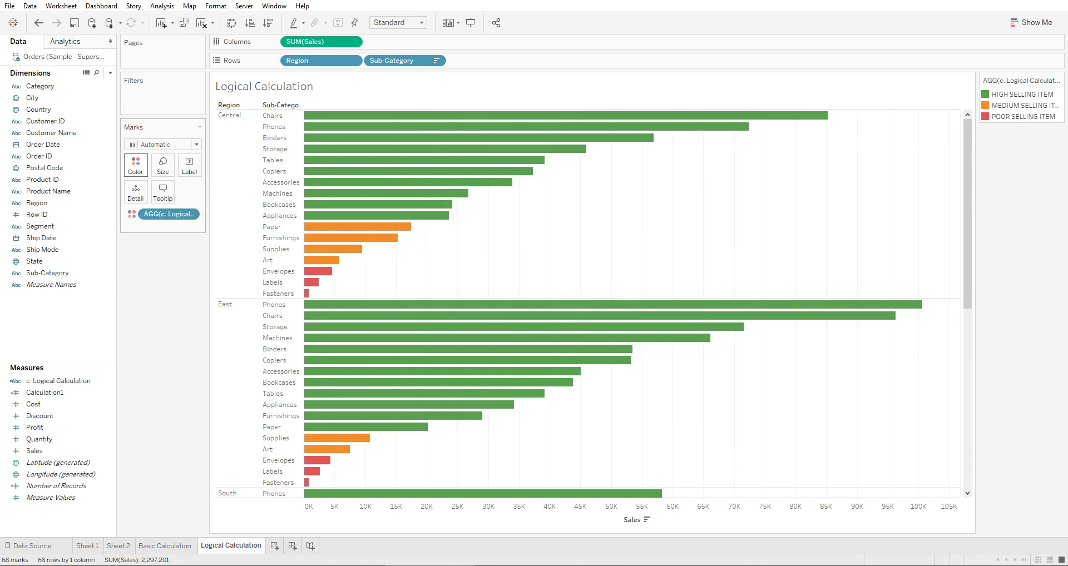
Step: Reduce the opacity of the bars so their colors are slightly lighter
click(135, 165)
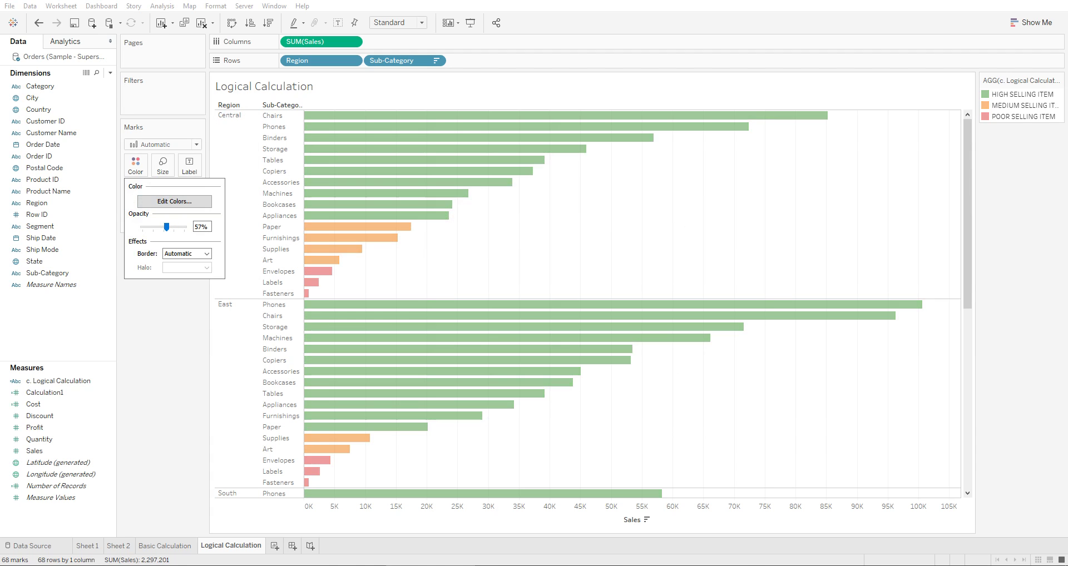
drag(173, 226, 178, 226)
key(Escape)
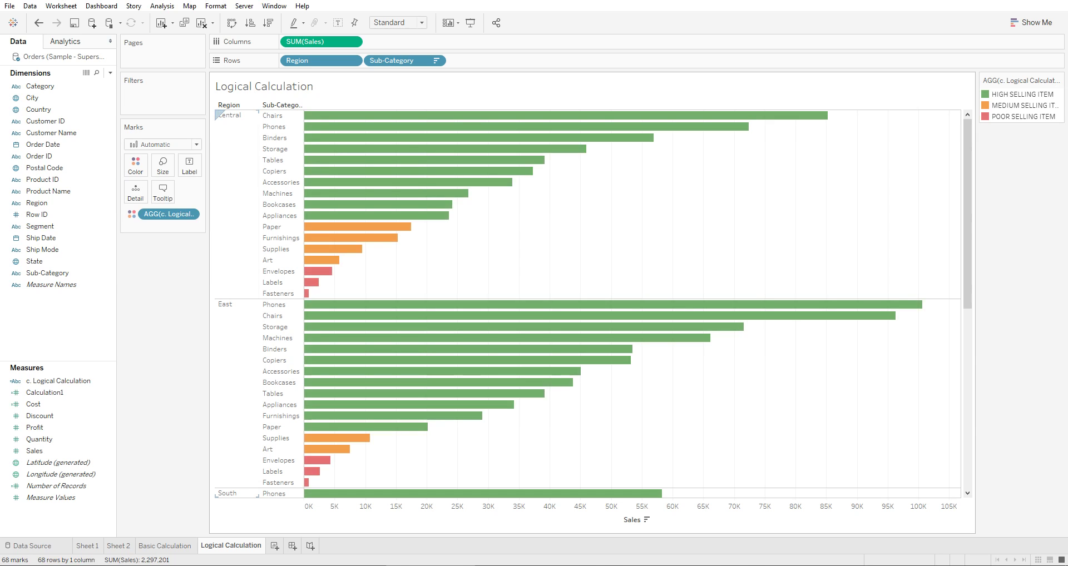